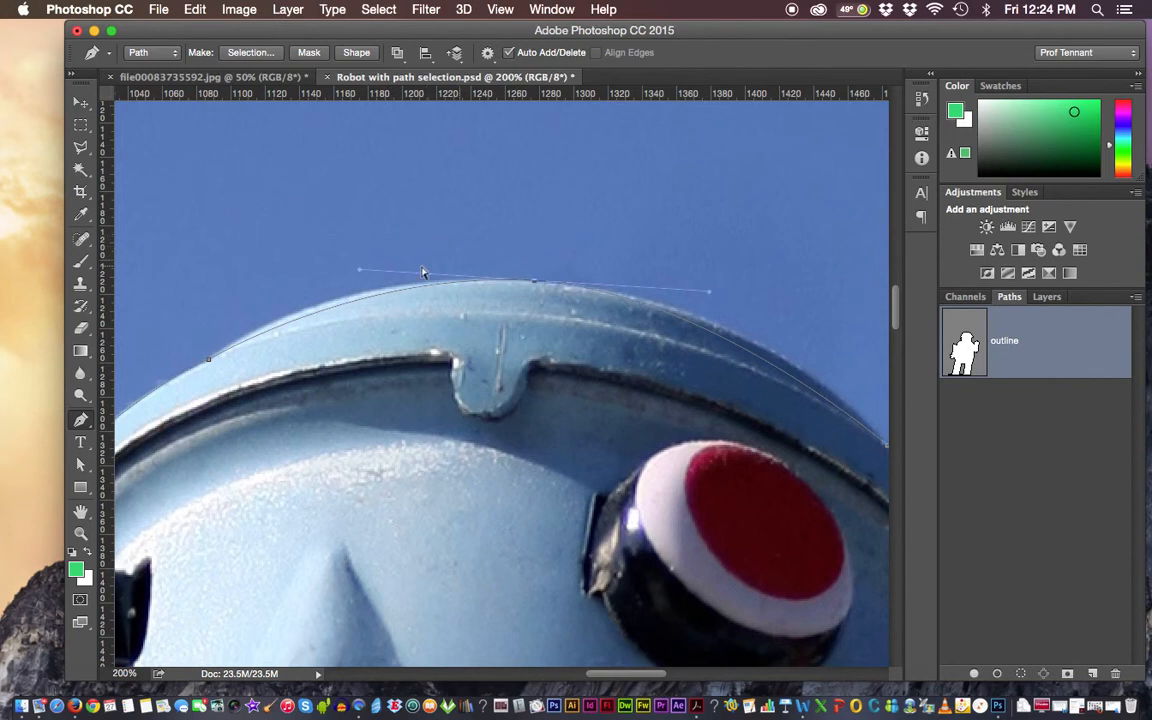
- Adjust the outline path's anchor points along the lower and outer edge of the knob on the left side of the head
left_click_drag(250, 362, 376, 93)
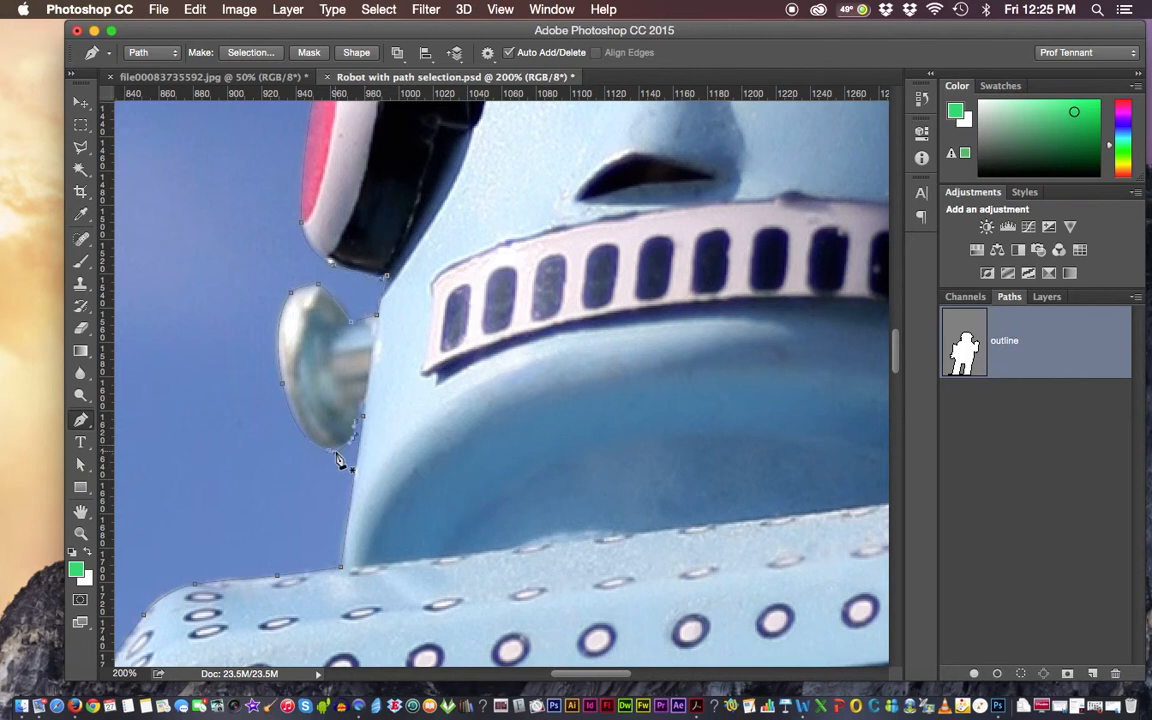
left_click_drag(332, 449, 334, 448)
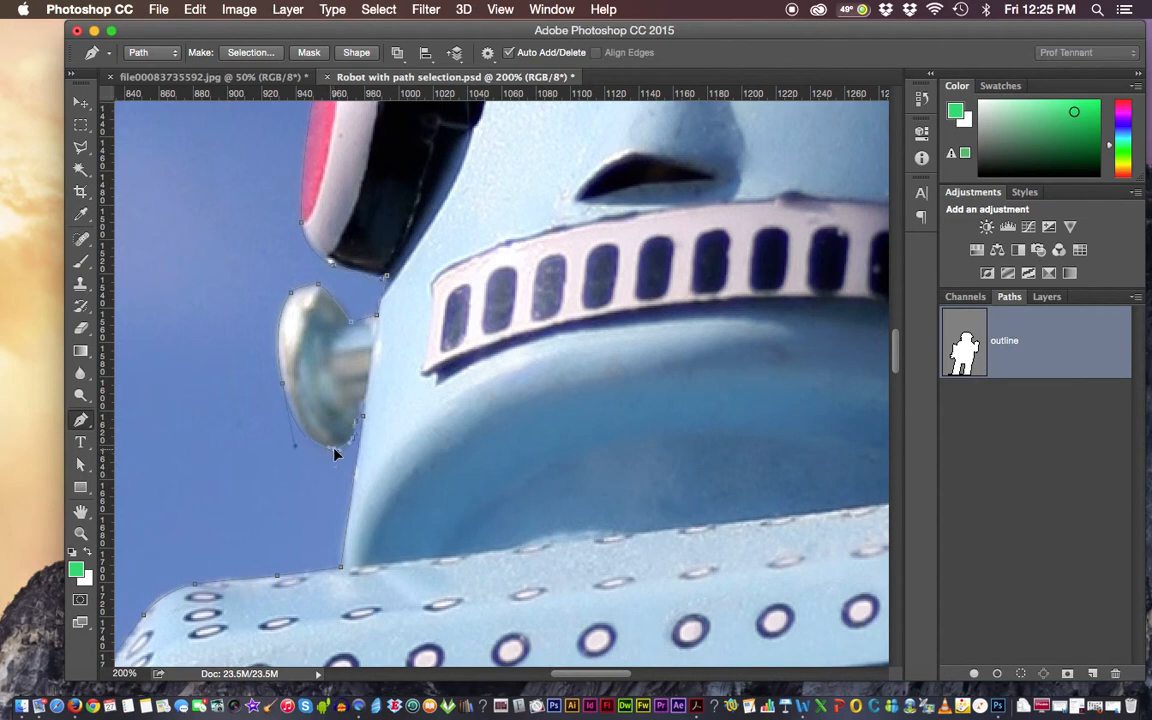
left_click(284, 390)
left_click_drag(284, 390, 283, 386)
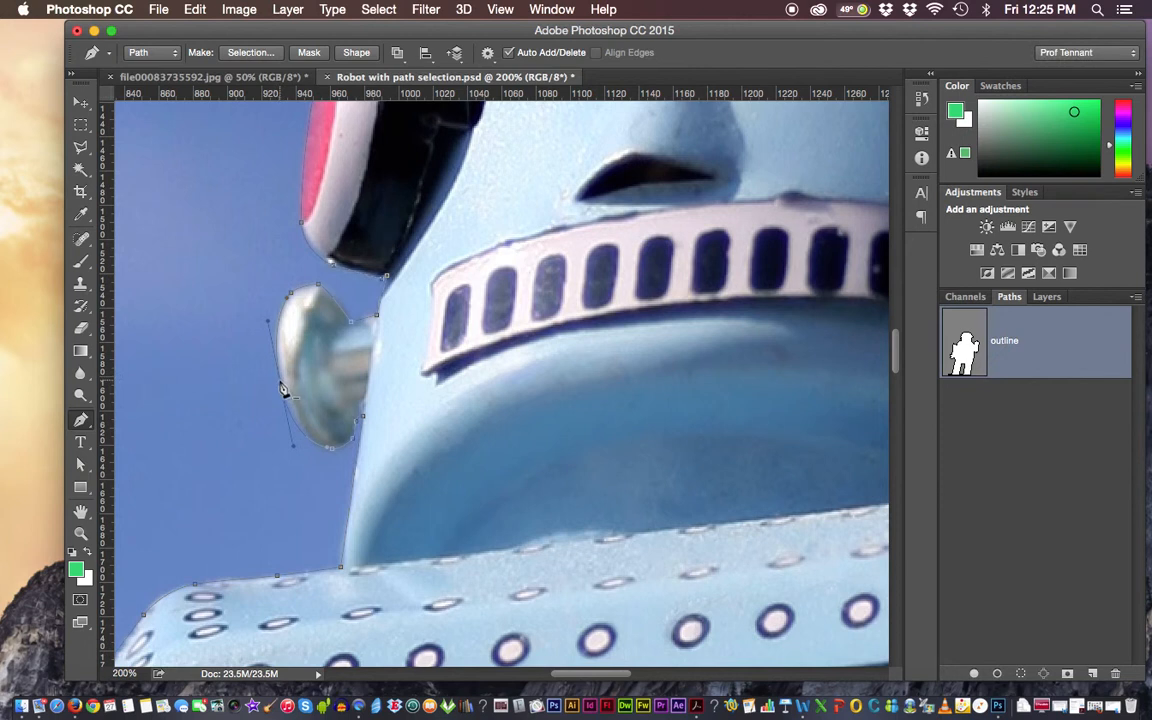
- Reshape the outline path around the left knob's upper edge so its curve follows the rim down to the stem
key("super+equal")
key("super+equal")
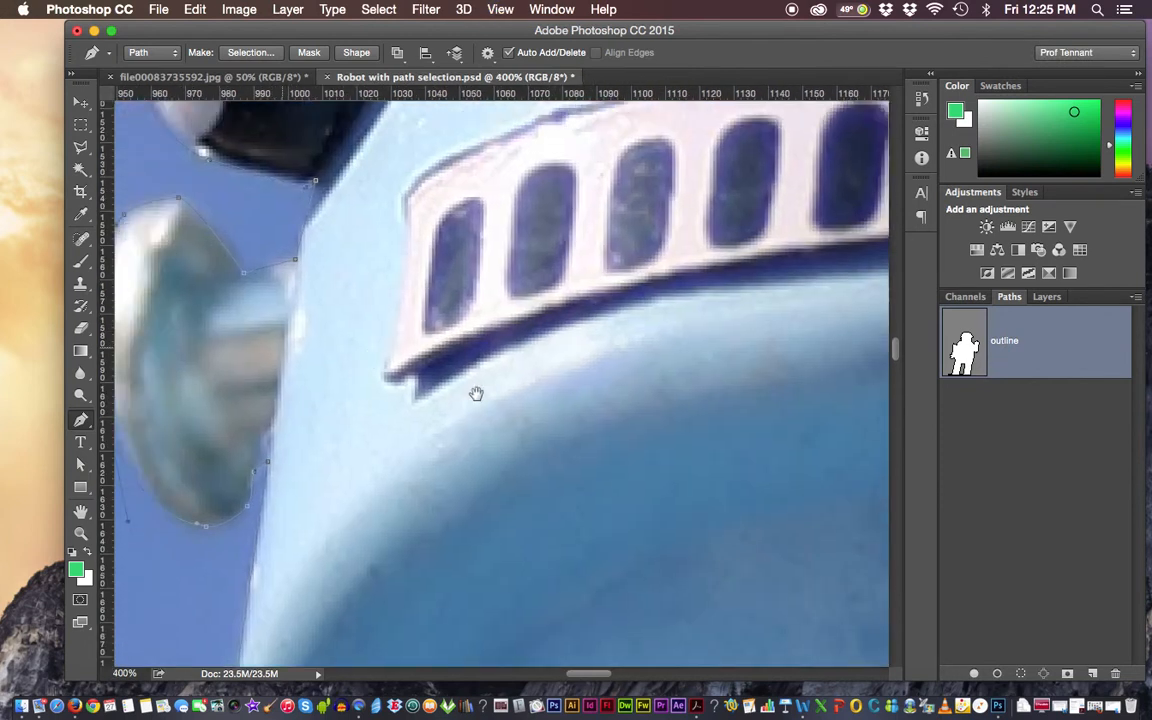
left_click_drag(286, 338, 476, 393)
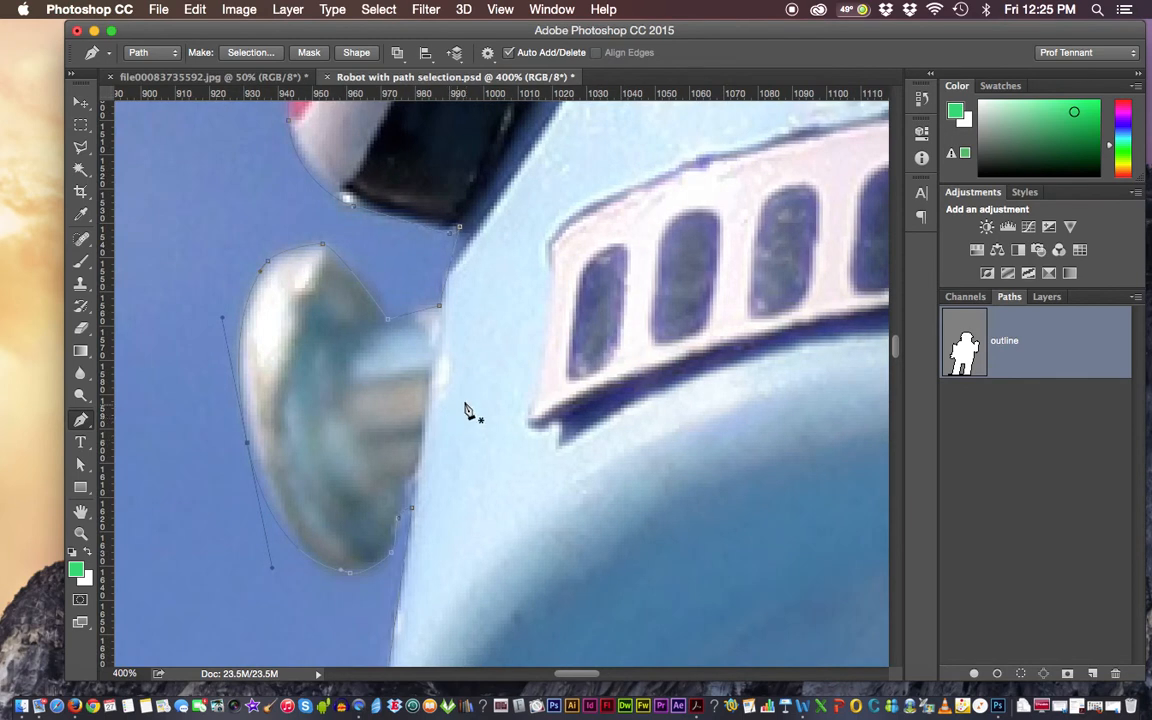
left_click(269, 256)
left_click(324, 246, "super")
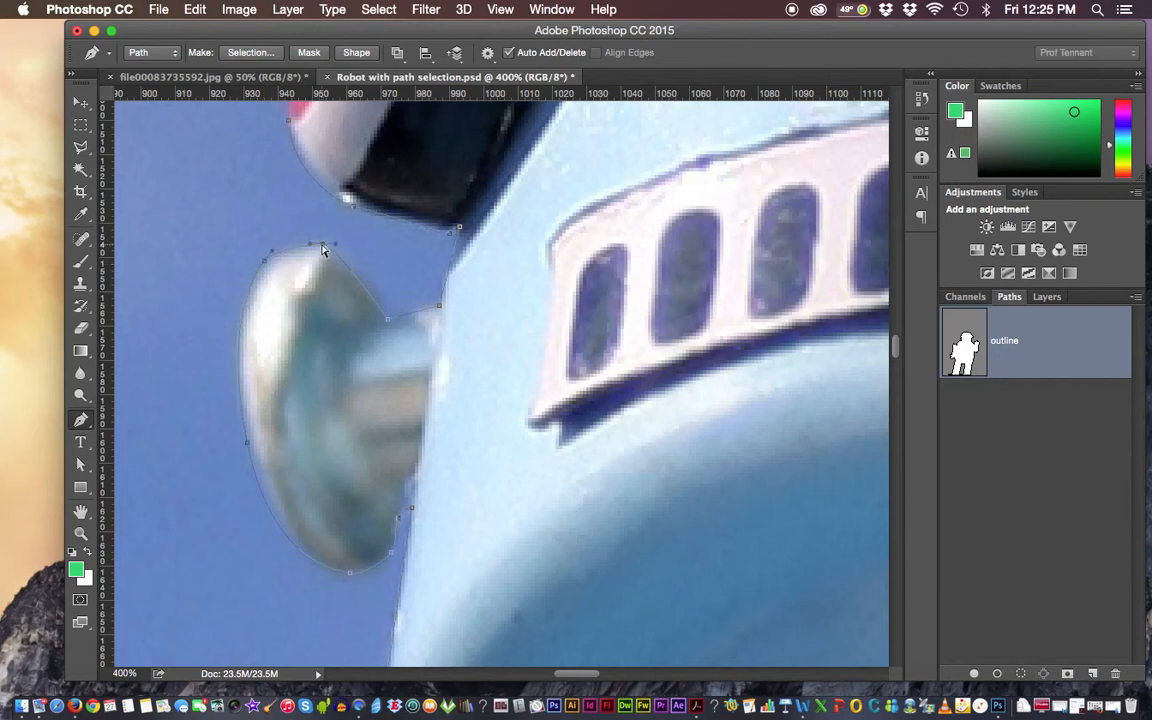
left_click(387, 316, "super")
left_click(338, 257, "super")
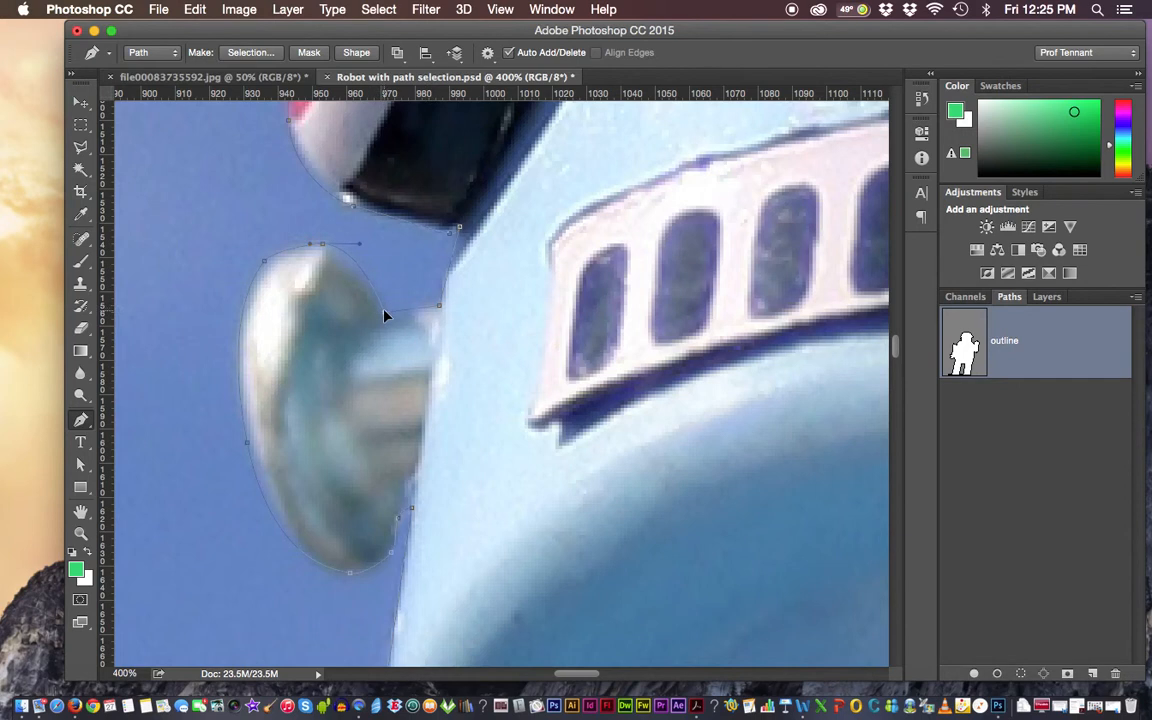
left_click(440, 308, "super")
- Save the robot document with its refined outline path
left_click(1136, 297)
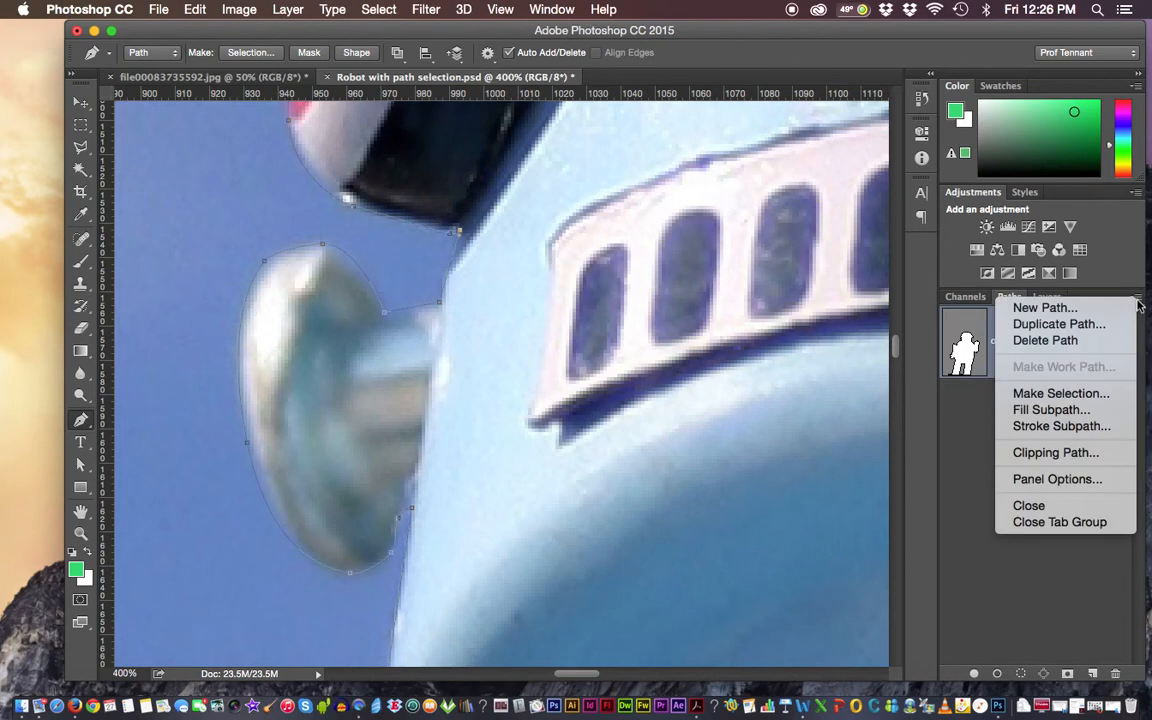
left_click(1010, 342)
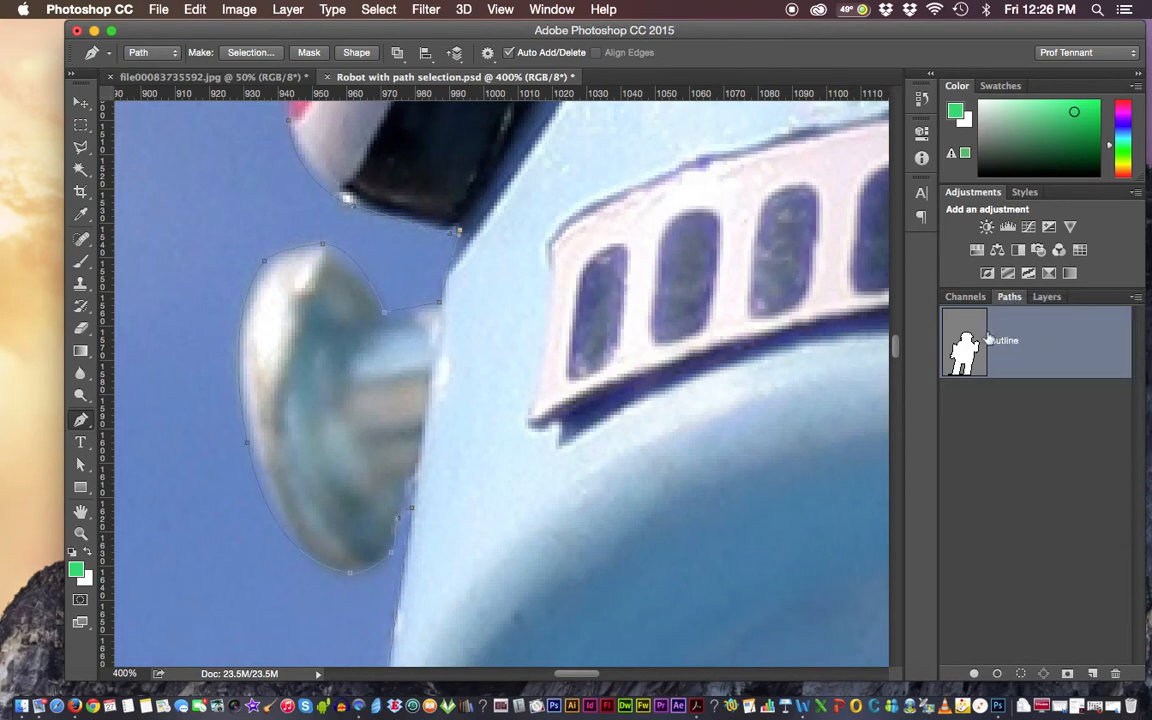
left_click(160, 12)
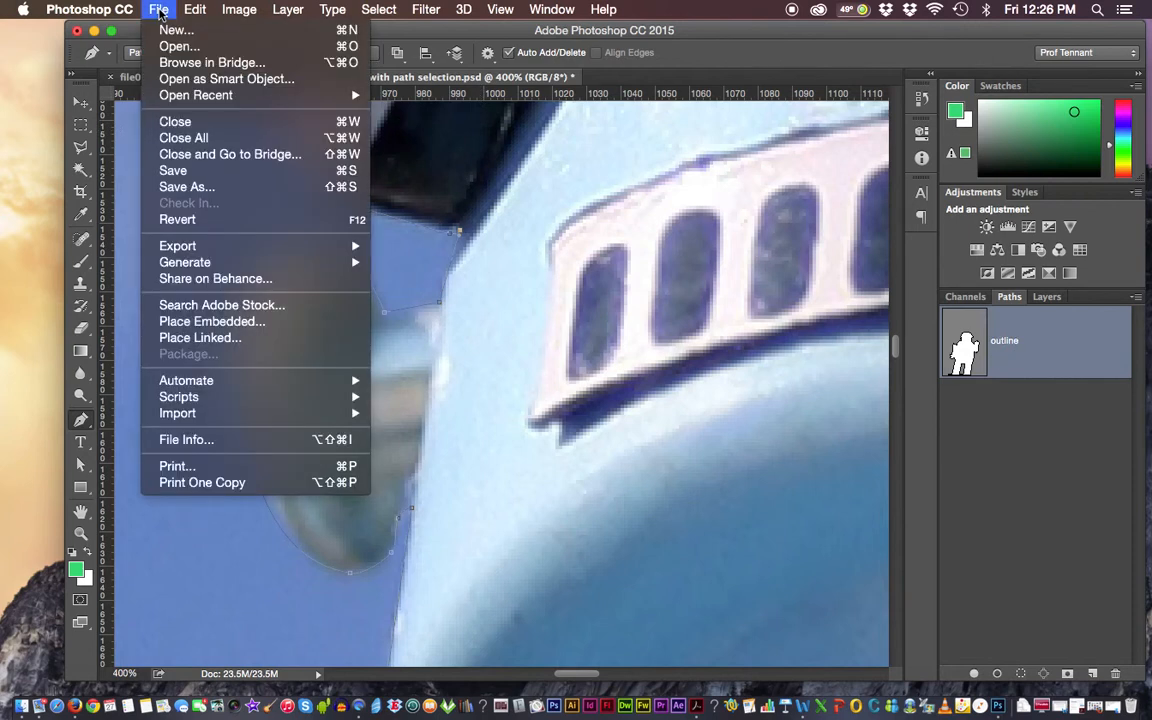
left_click(152, 171)
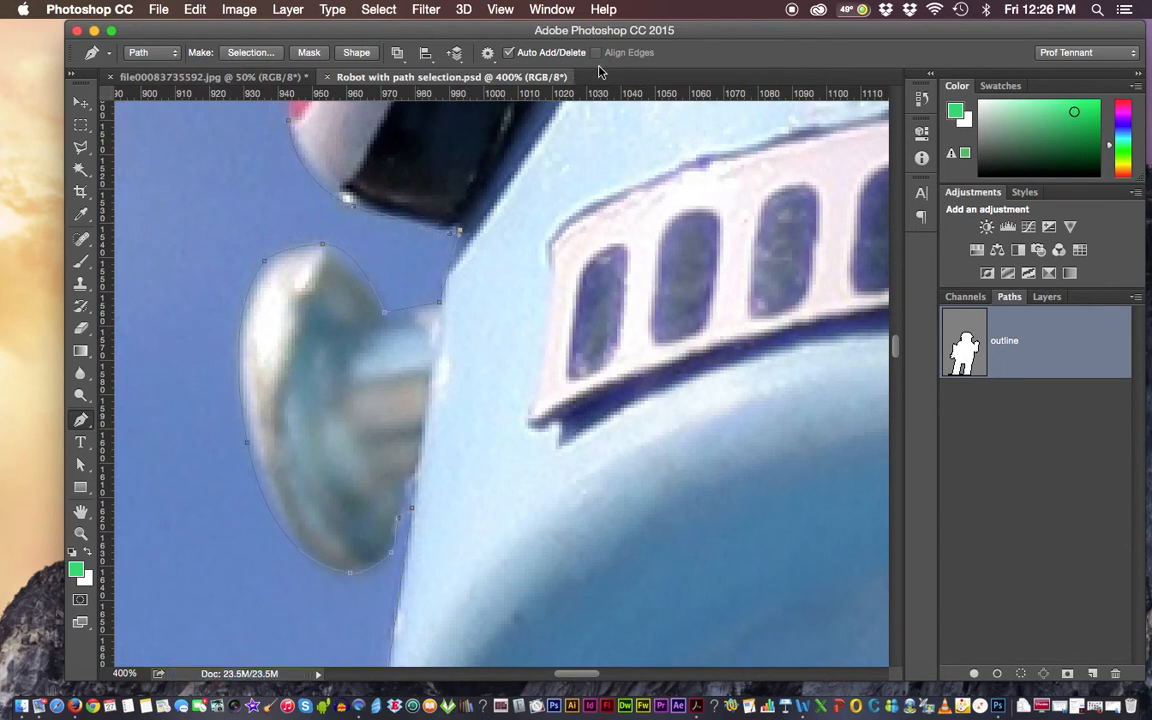
- Adjust the outline path's anchor point at the lower corner of the left eye, where the white rim meets the black housing
scroll(493, 323, "up", 5)
scroll(493, 323, "left", 5)
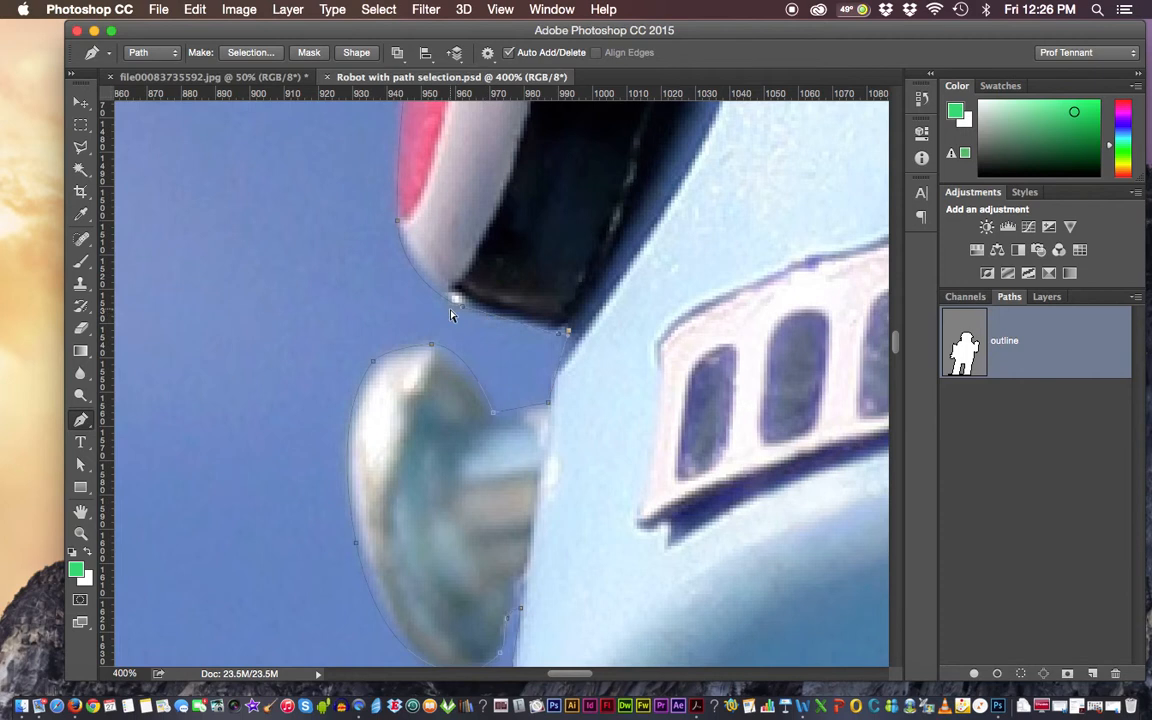
left_click_drag(452, 315, 453, 310)
left_click_drag(455, 200, 409, 319)
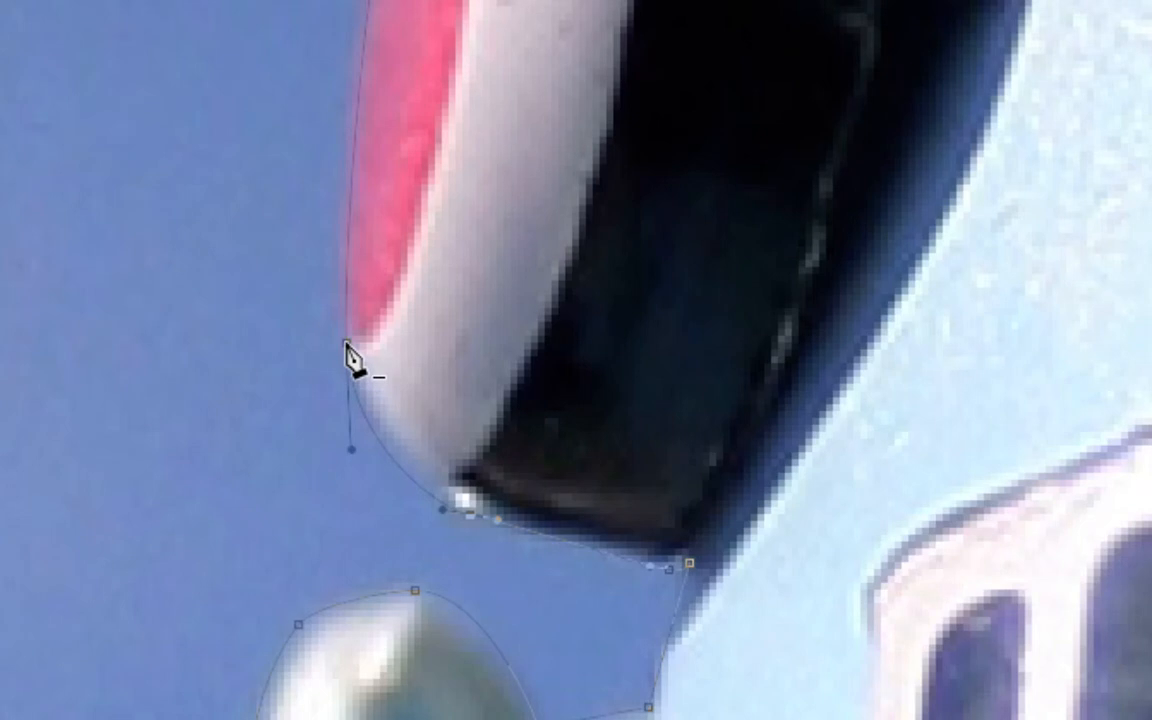
- Try deleting the anchor point at the lower end of the left eye's red lens and undo the deletion
left_click(346, 343)
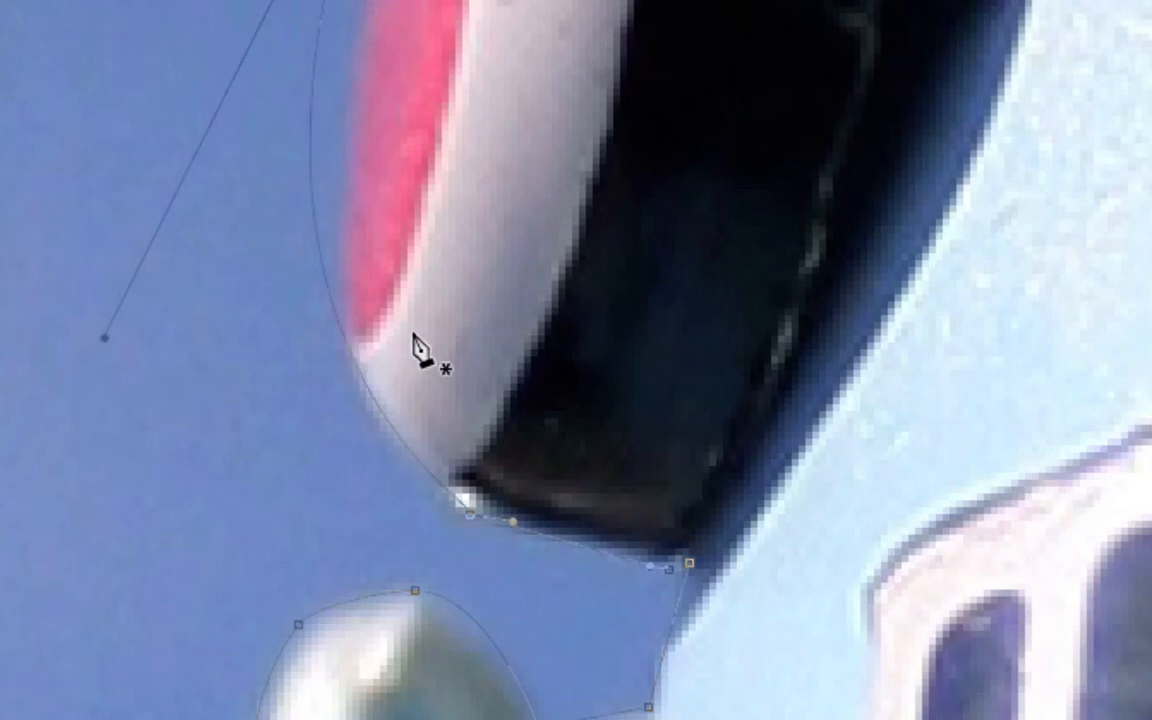
key("ctrl+z")
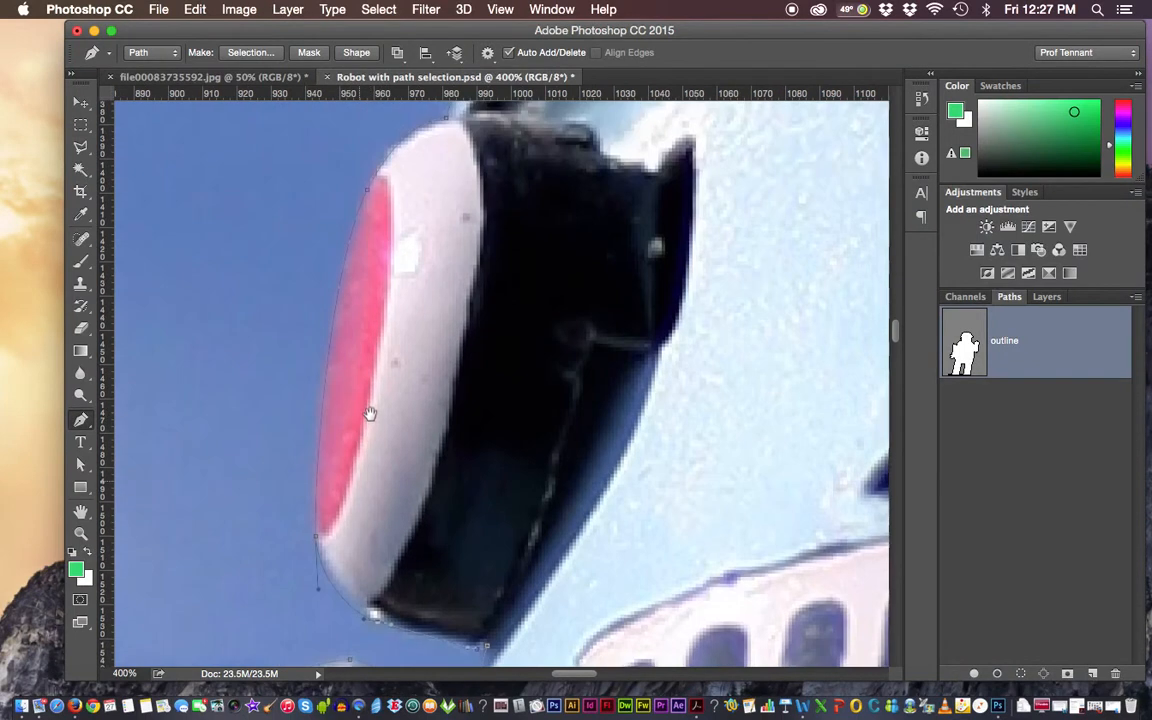
- Examine how closely the outline path follows the left eye, the right knob and the right side of the head
left_click_drag(369, 413, 372, 407)
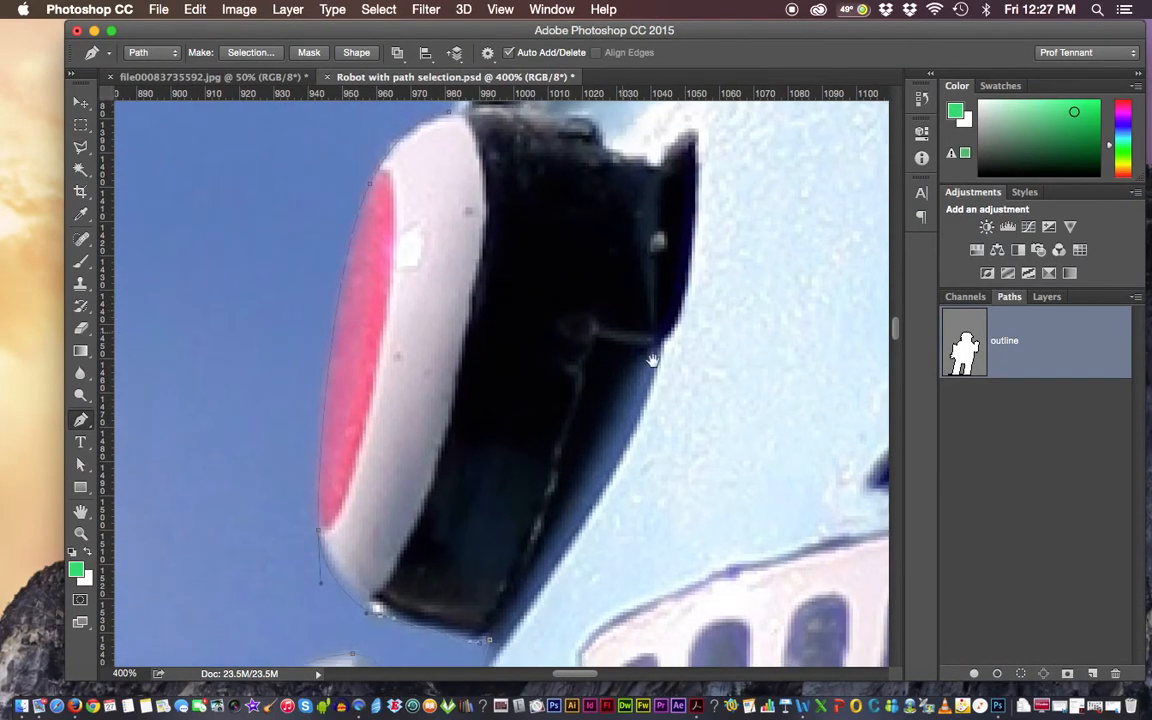
left_click_drag(723, 538, 320, 364)
left_click_drag(728, 398, 602, 399)
left_click_drag(835, 272, 607, 177)
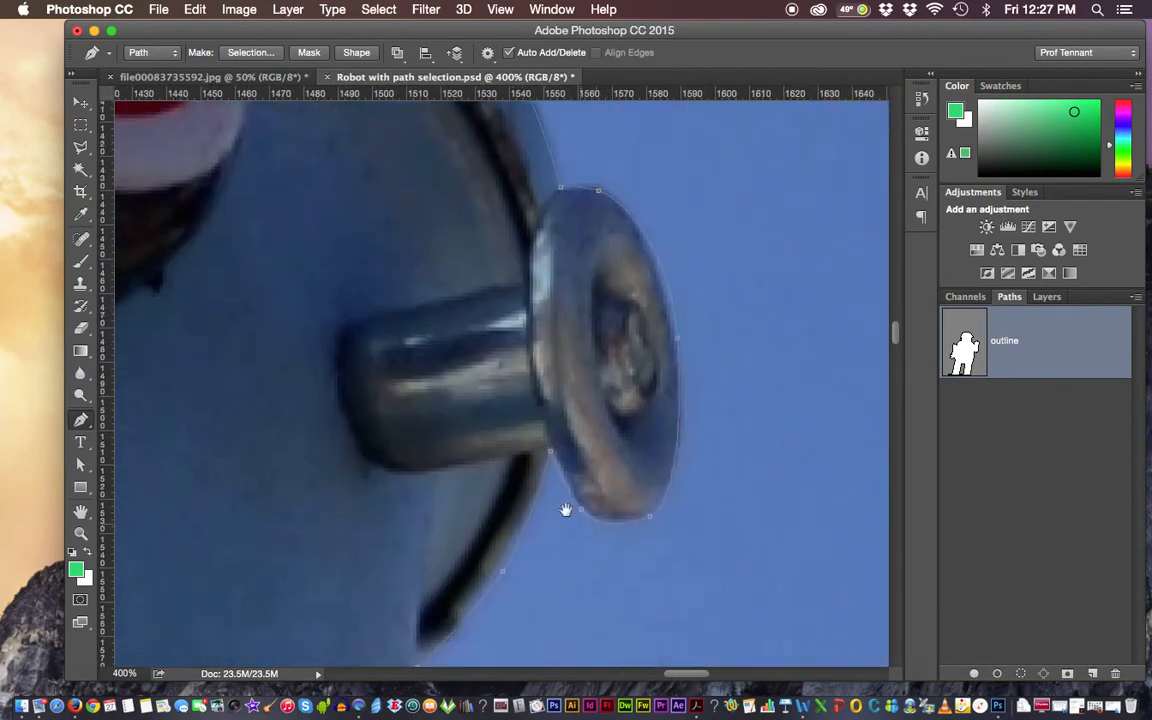
left_click_drag(488, 655, 558, 404)
left_click_drag(540, 640, 581, 341)
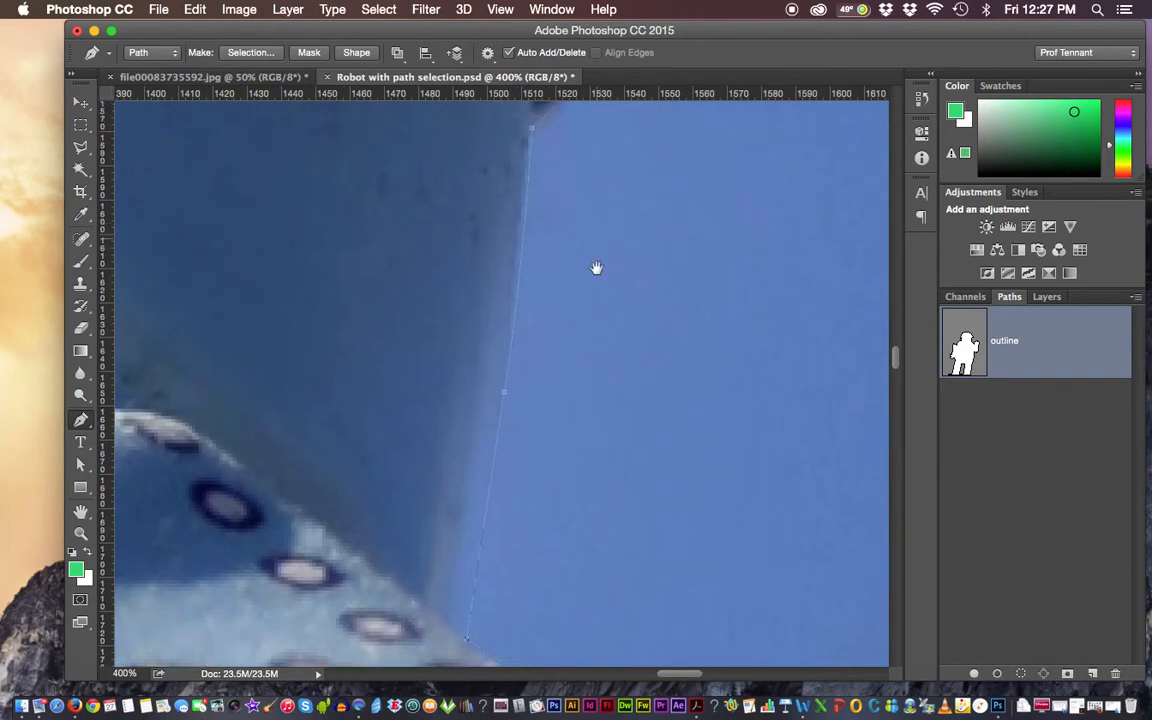
left_click_drag(597, 265, 612, 558)
left_click_drag(671, 314, 588, 570)
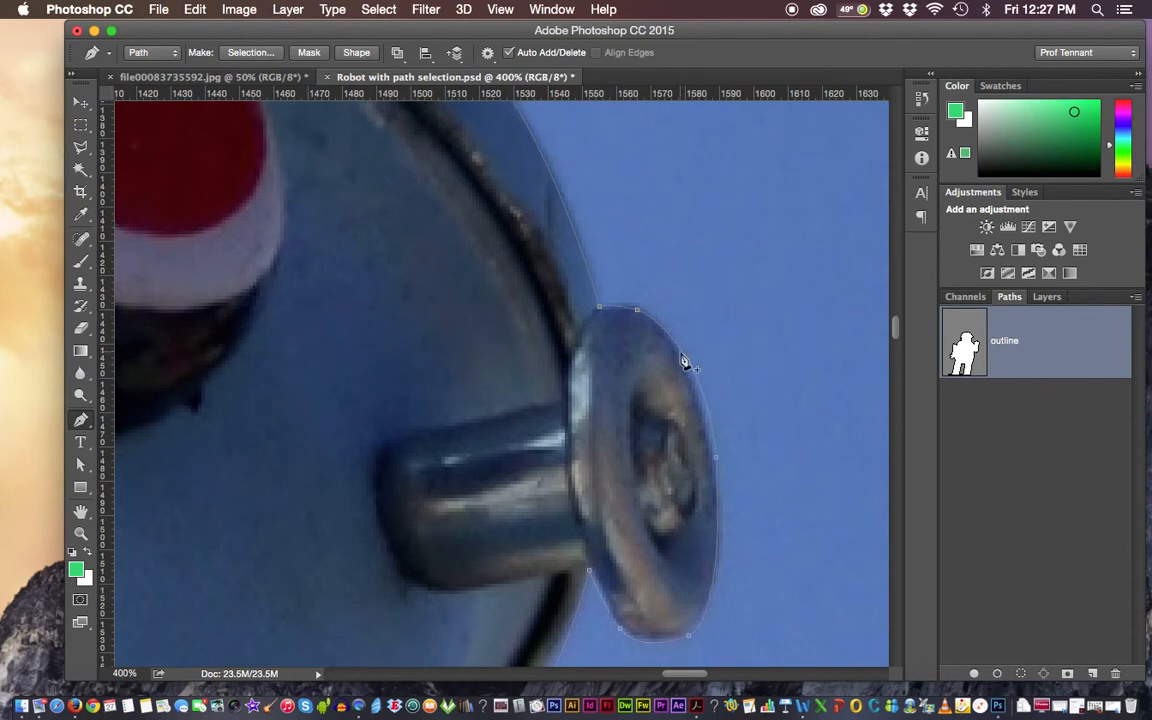
- Add an anchor point midway along the path segment that cuts inside the upper right curve of the head
left_click_drag(585, 248, 674, 483)
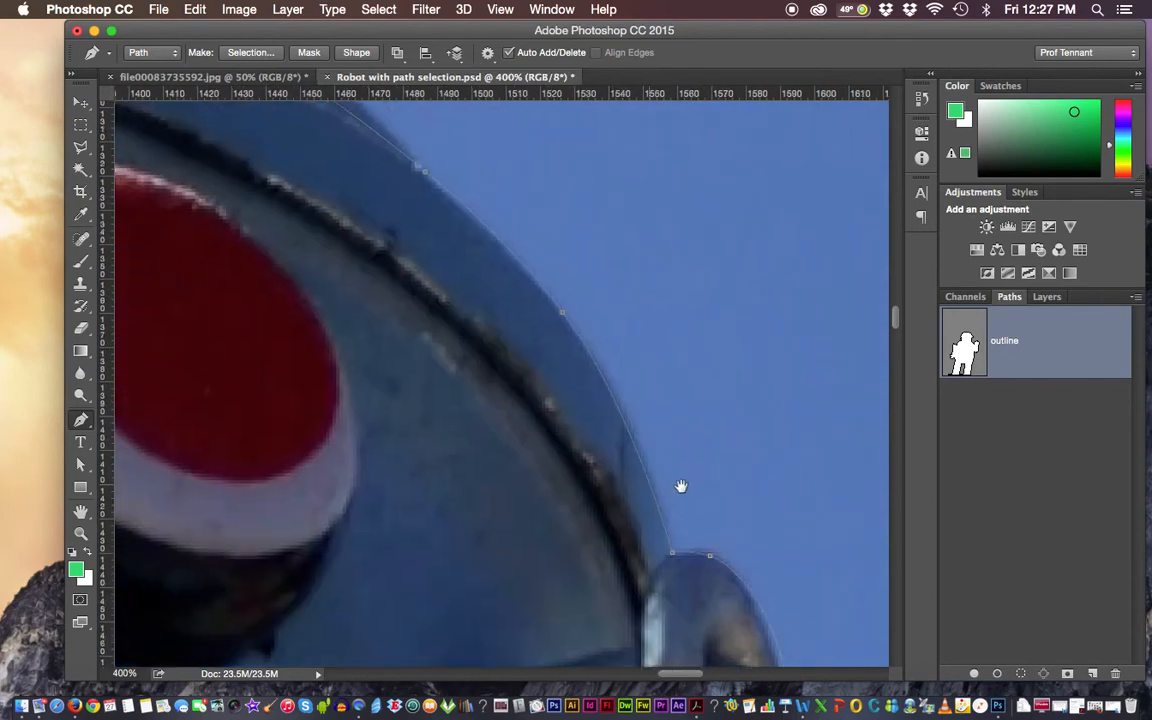
left_click_drag(548, 409, 807, 571)
left_click_drag(434, 212, 470, 215)
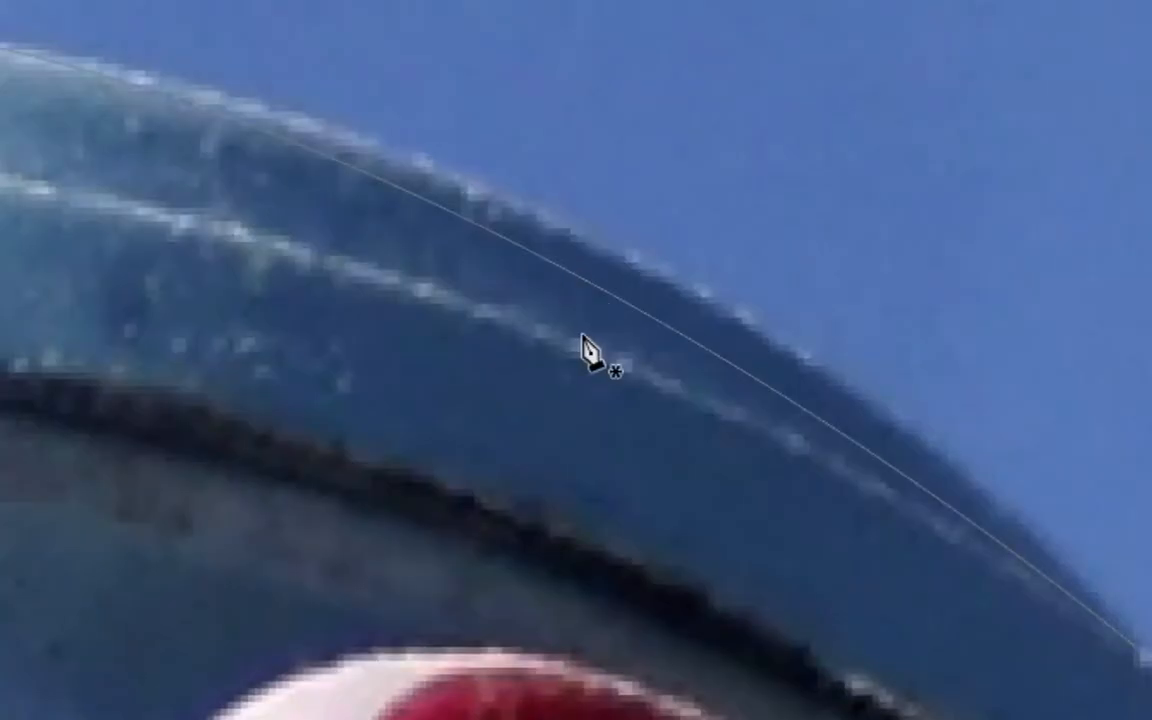
left_click(571, 273)
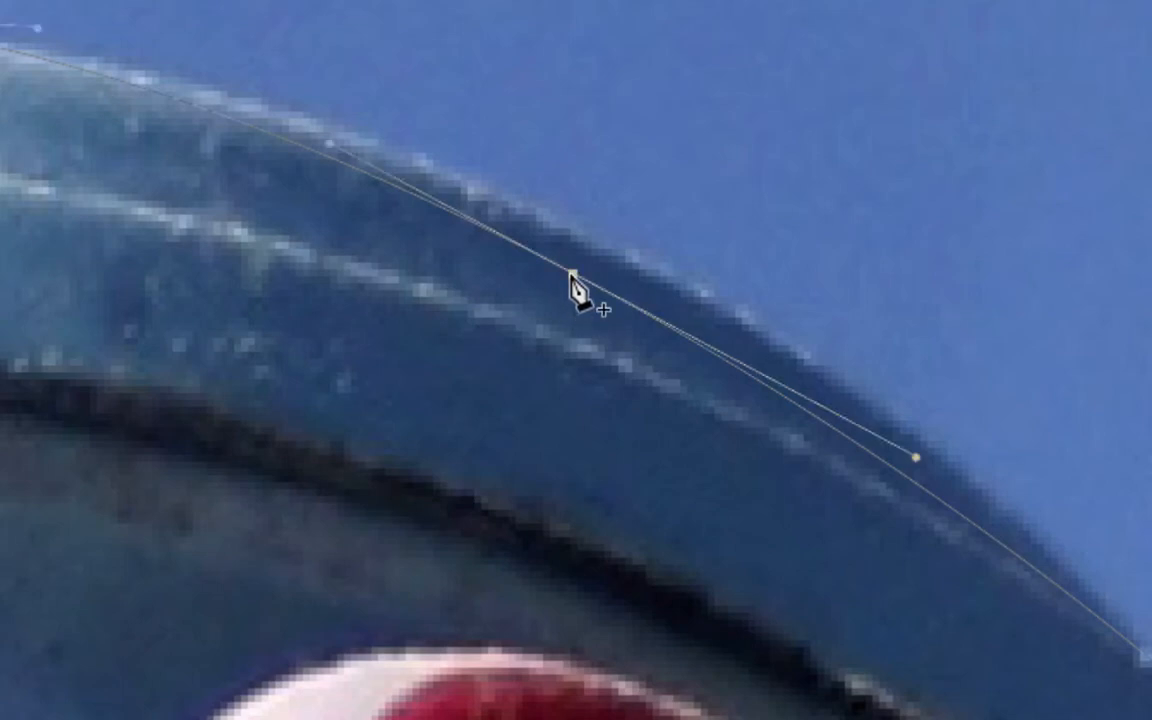